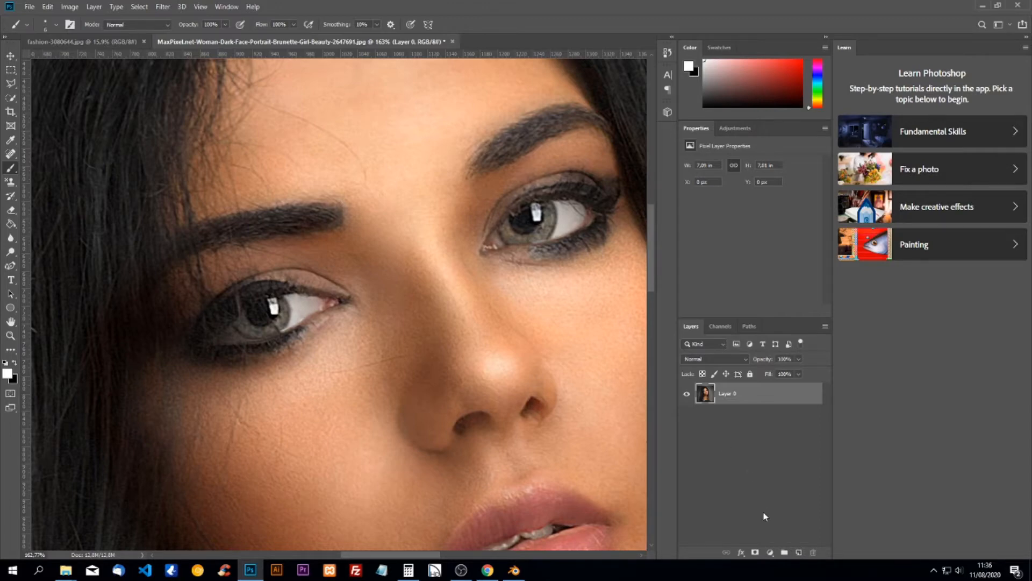
Add a Hue/Saturation adjustment layer above the portrait and invert its layer mask to black
{"action": "left_click", "coordinate": [770, 552]}
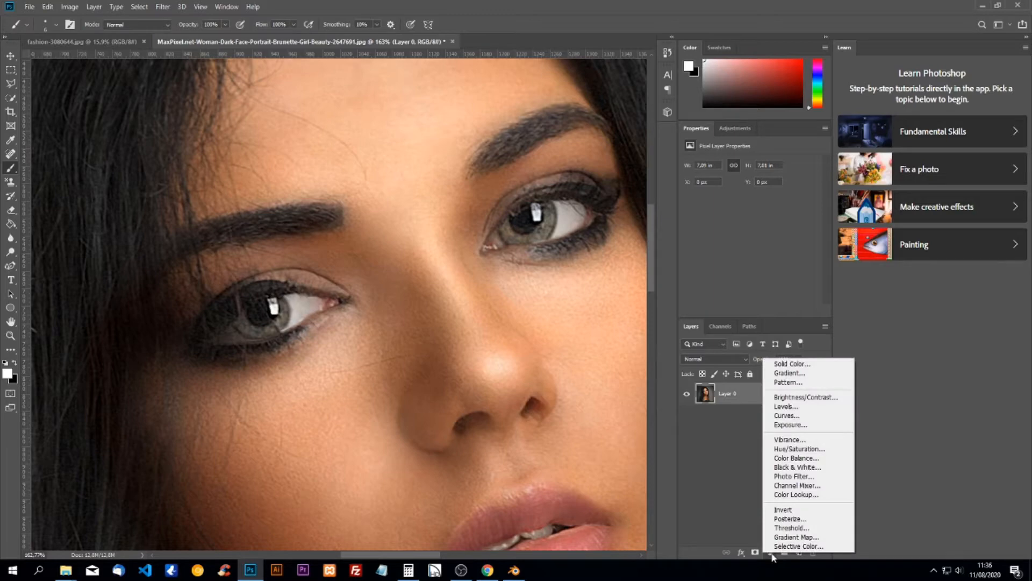
{"action": "left_click", "coordinate": [800, 449]}
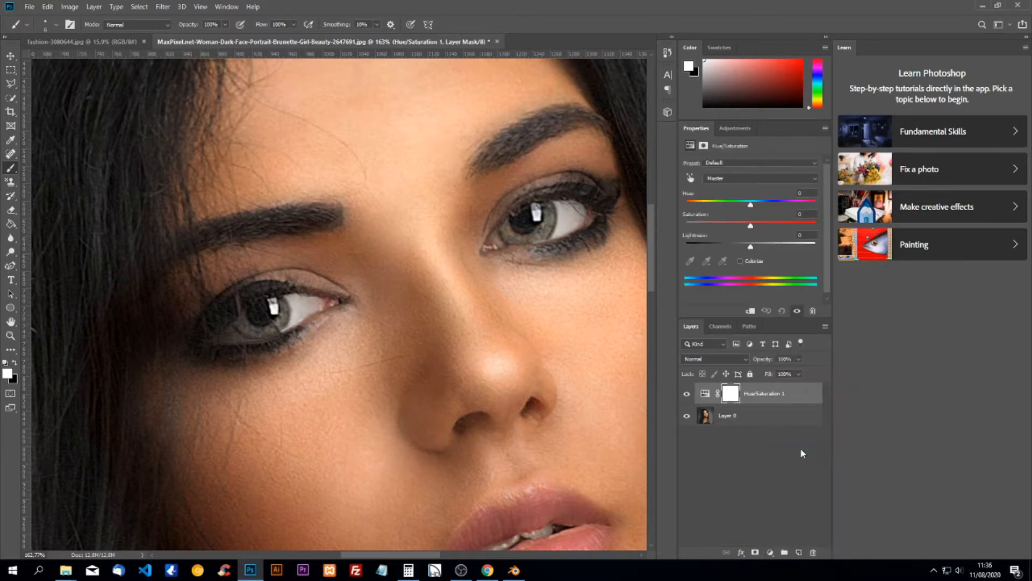
{"action": "left_click", "coordinate": [750, 206]}
{"action": "mouse_move", "coordinate": [752, 209]}
{"action": "left_mouse_down"}
{"action": "mouse_move", "coordinate": [728, 206]}
{"action": "mouse_move", "coordinate": [800, 207]}
{"action": "mouse_move", "coordinate": [740, 208]}
{"action": "mouse_move", "coordinate": [752, 211]}
{"action": "left_mouse_up"}
{"action": "left_click", "coordinate": [731, 394]}
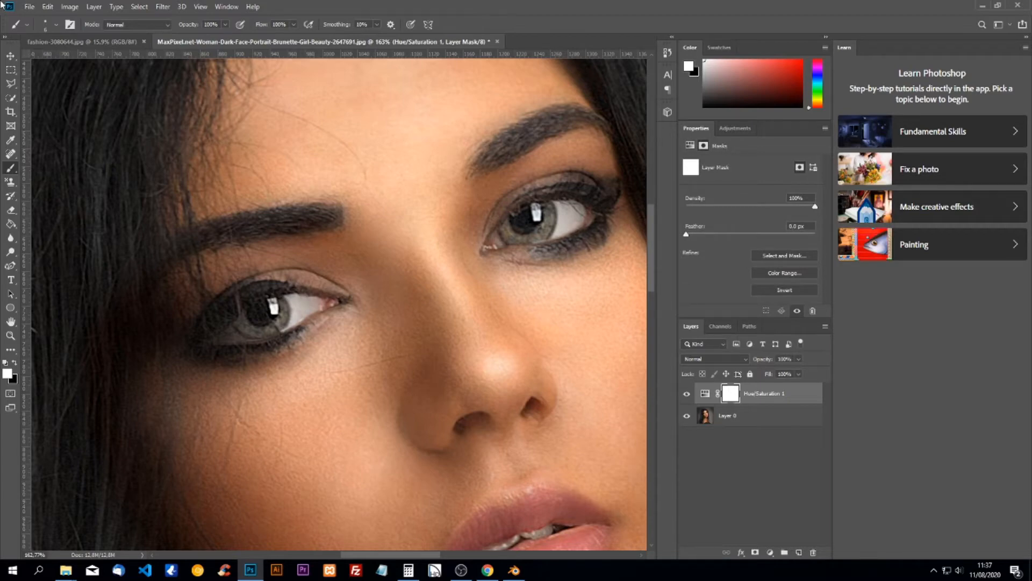
{"action": "key", "text": "ctrl+i"}
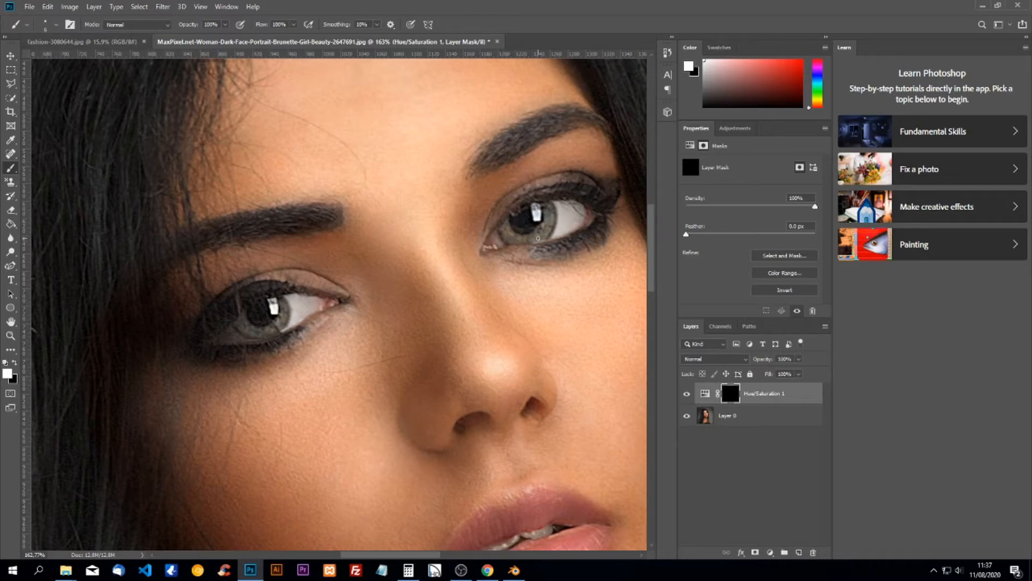
Ready the Brush tool with the soft round tip (Zacht rond) at 6 px size and 0% hardness
{"action": "left_click", "coordinate": [12, 170]}
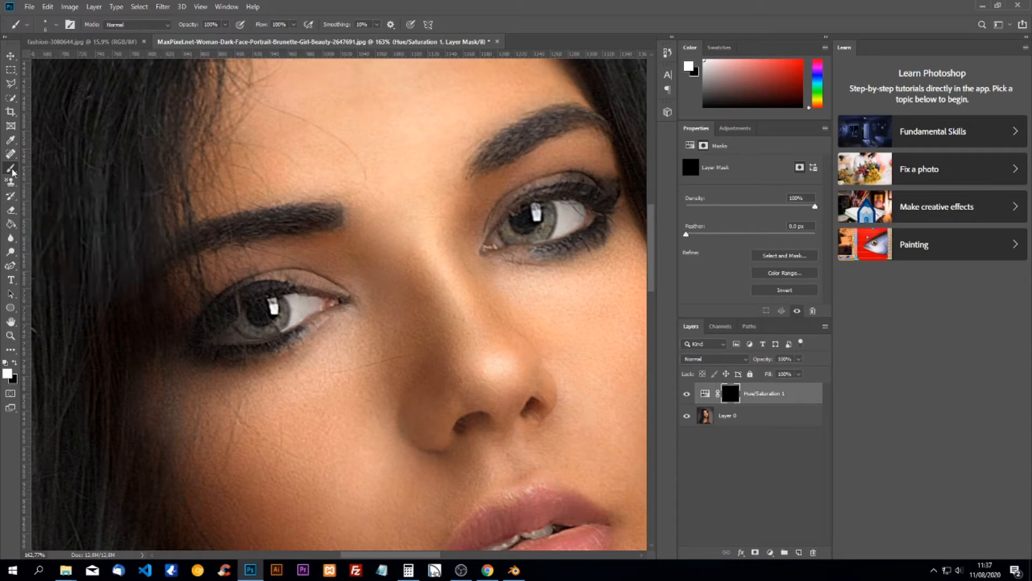
{"action": "left_click", "coordinate": [56, 25]}
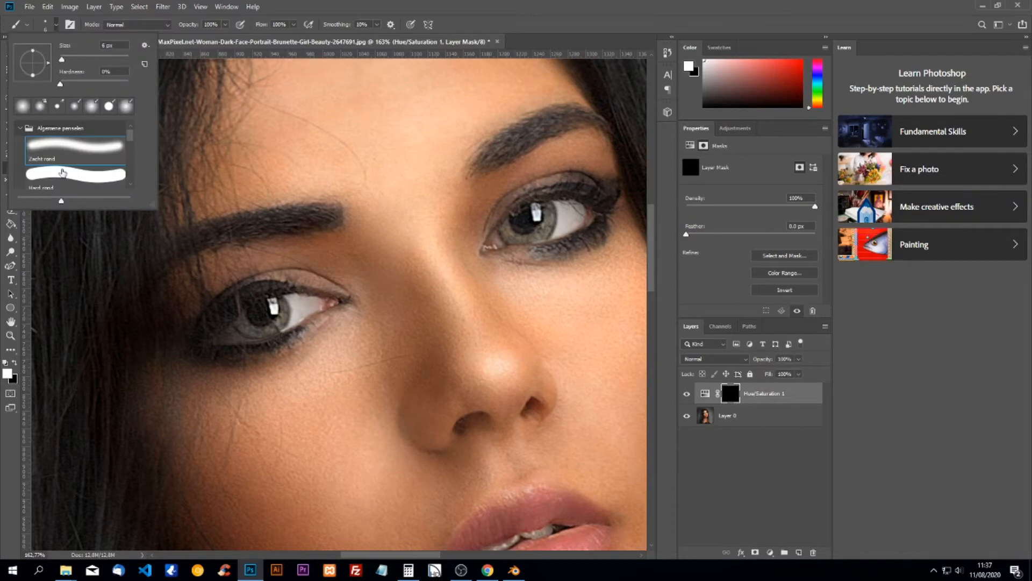
{"action": "scroll", "coordinate": [65, 159], "scroll_direction": "down", "scroll_amount": 3}
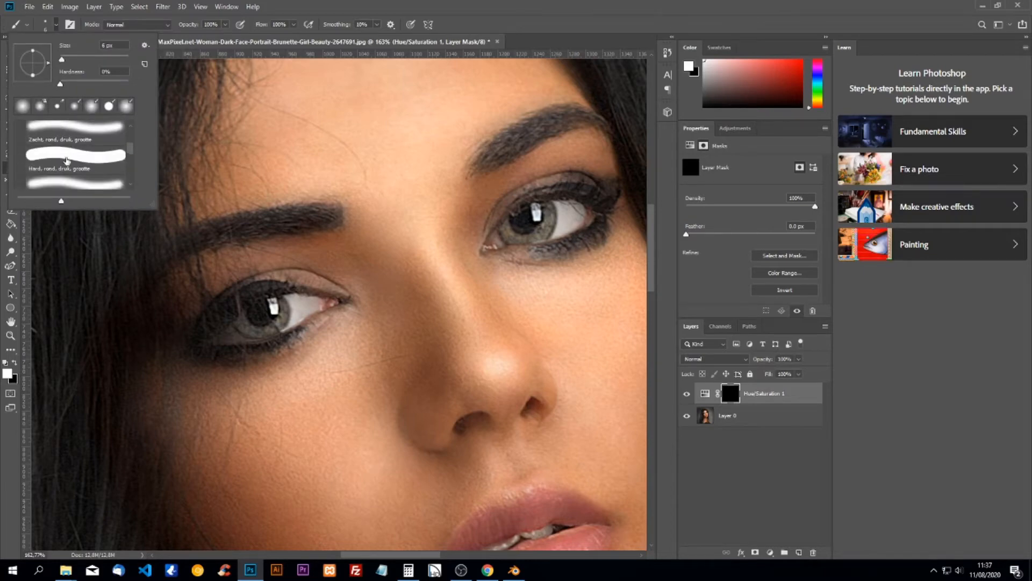
{"action": "scroll", "coordinate": [69, 163], "scroll_direction": "up", "scroll_amount": 3}
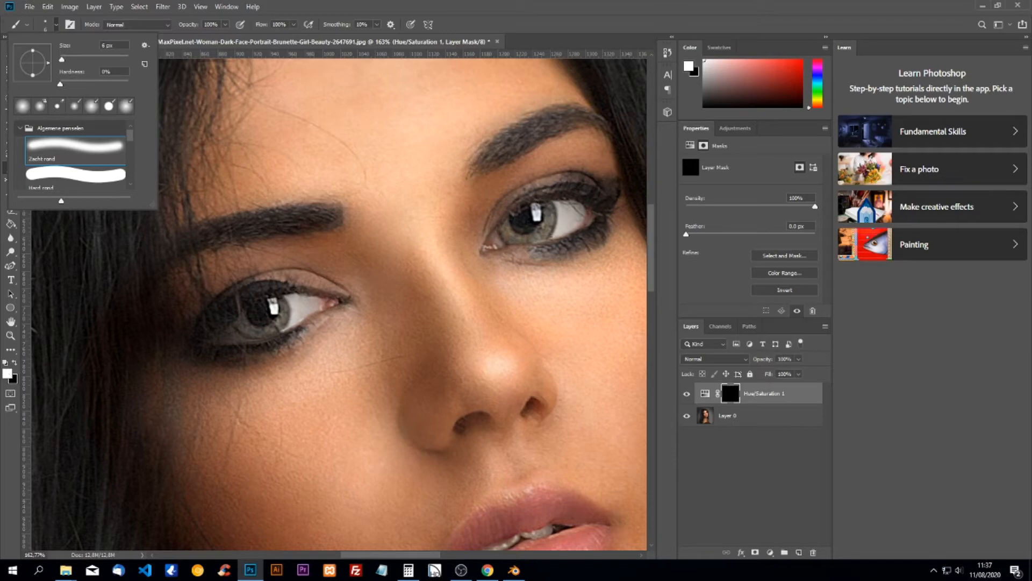
{"action": "key", "text": "Return"}
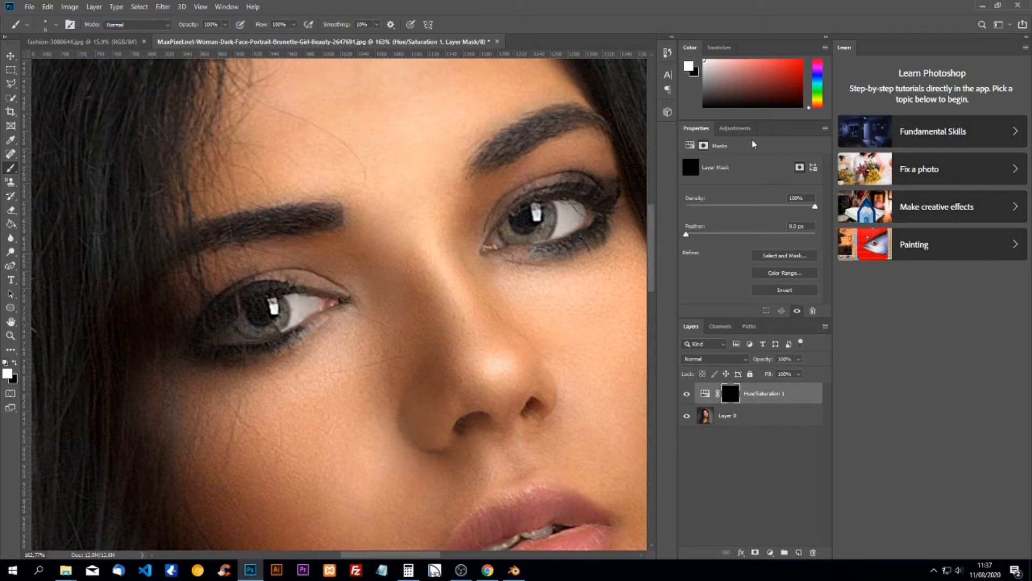
Set the Hue/Saturation layer's hue to +176 and paint the iris of the eye on the photo's right in white on its mask
{"action": "left_click", "coordinate": [705, 394]}
{"action": "left_click_drag", "start_coordinate": [751, 206], "coordinate": [814, 205]}
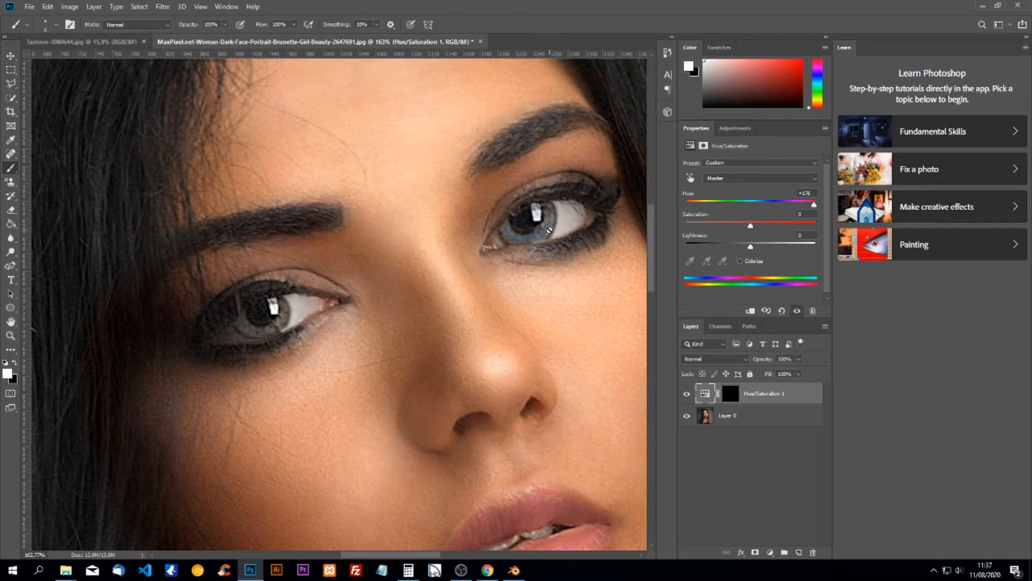
{"action": "left_click", "coordinate": [725, 396]}
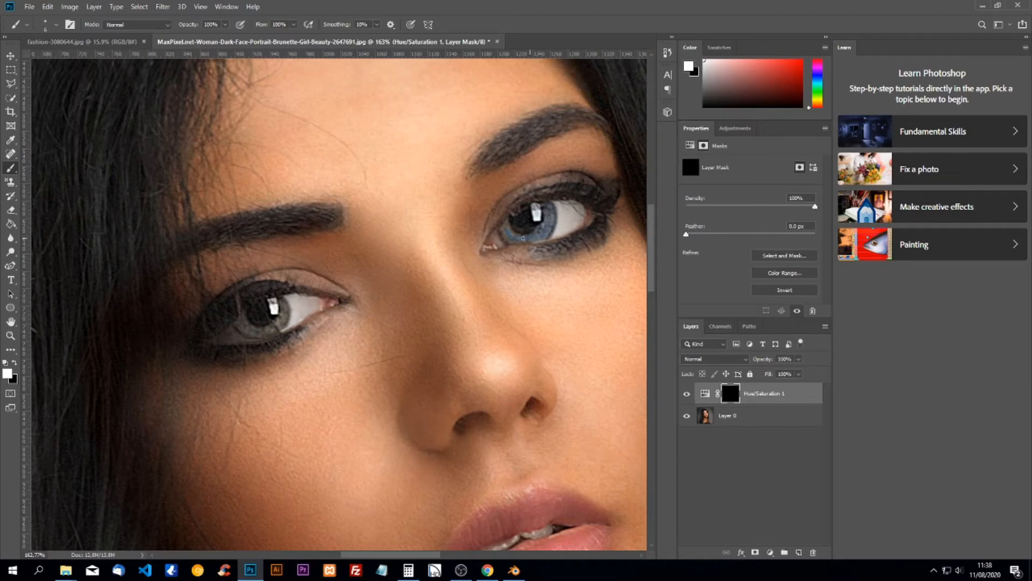
{"action": "left_click", "coordinate": [15, 363]}
{"action": "key", "text": "x"}
{"action": "scroll", "coordinate": [550, 218], "scroll_direction": "up", "scroll_amount": 4}
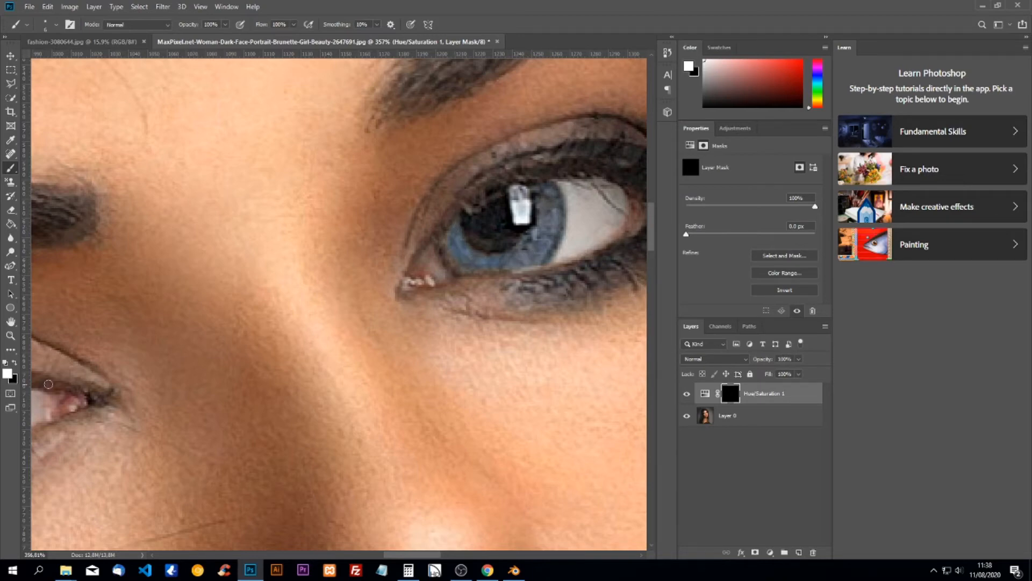
Paint the iris of the eye on the photo's left in white on the Hue/Saturation mask, leaving out the pupil
{"action": "left_click", "coordinate": [15, 363]}
{"action": "scroll", "coordinate": [345, 292], "scroll_direction": "down", "scroll_amount": 3}
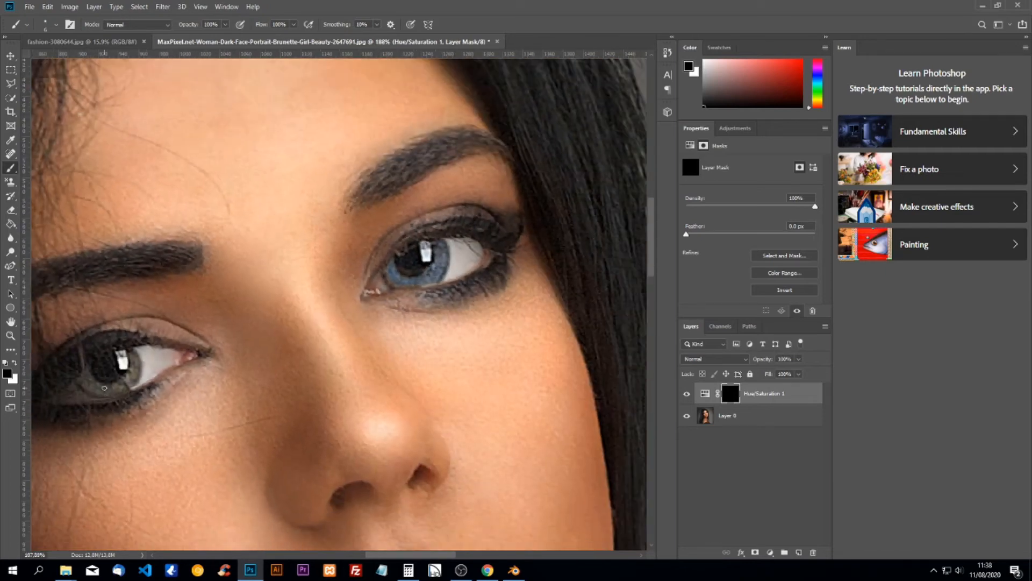
{"action": "scroll", "coordinate": [104, 387], "scroll_direction": "up", "scroll_amount": 4}
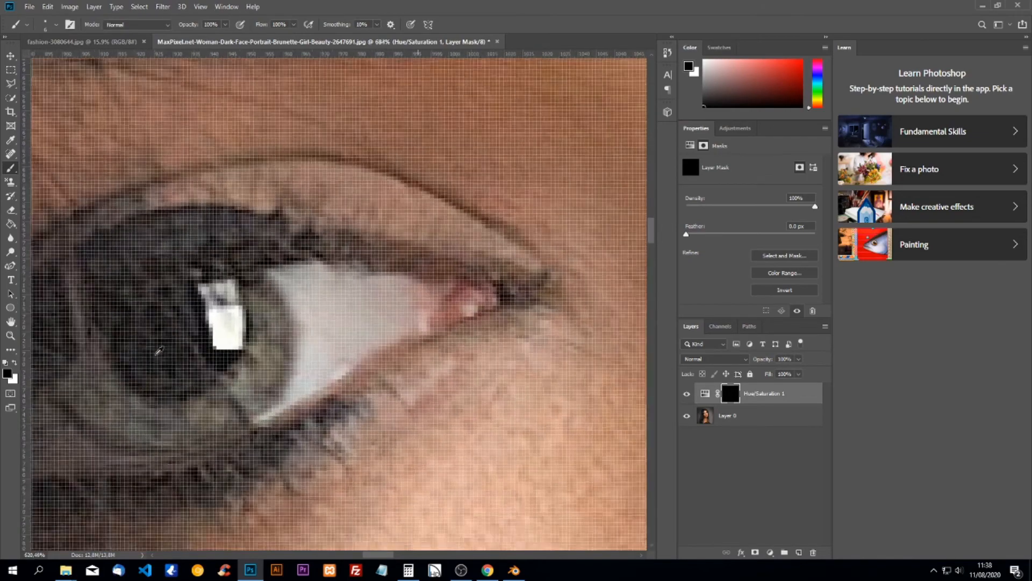
{"action": "scroll", "coordinate": [159, 350], "scroll_direction": "down", "scroll_amount": 2}
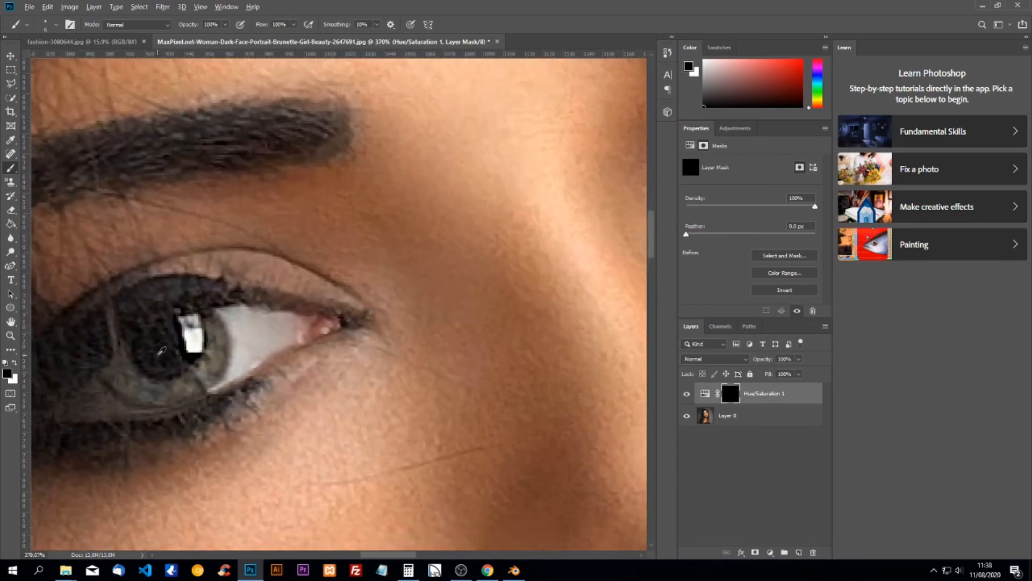
{"action": "scroll", "coordinate": [161, 350], "scroll_direction": "down", "scroll_amount": 1}
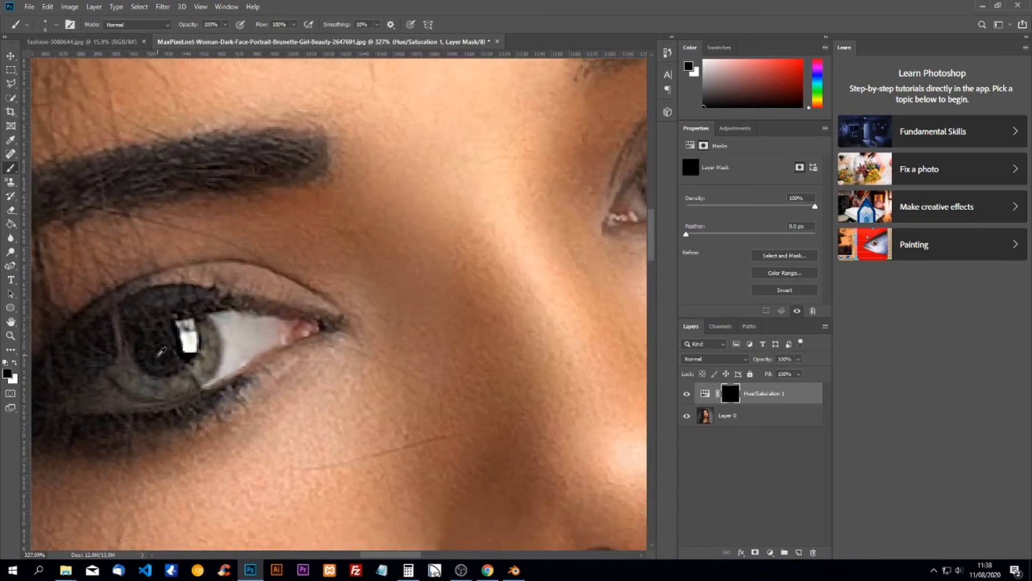
{"action": "left_click", "coordinate": [15, 363]}
{"action": "mouse_move", "coordinate": [129, 380]}
{"action": "left_mouse_down"}
{"action": "mouse_move", "coordinate": [189, 388]}
{"action": "mouse_move", "coordinate": [209, 363]}
{"action": "mouse_move", "coordinate": [188, 382]}
{"action": "mouse_move", "coordinate": [210, 337]}
{"action": "mouse_move", "coordinate": [216, 358]}
{"action": "mouse_move", "coordinate": [204, 327]}
{"action": "left_mouse_up"}
{"action": "mouse_move", "coordinate": [156, 385]}
{"action": "left_mouse_down"}
{"action": "mouse_move", "coordinate": [122, 375]}
{"action": "mouse_move", "coordinate": [154, 379]}
{"action": "left_mouse_up"}
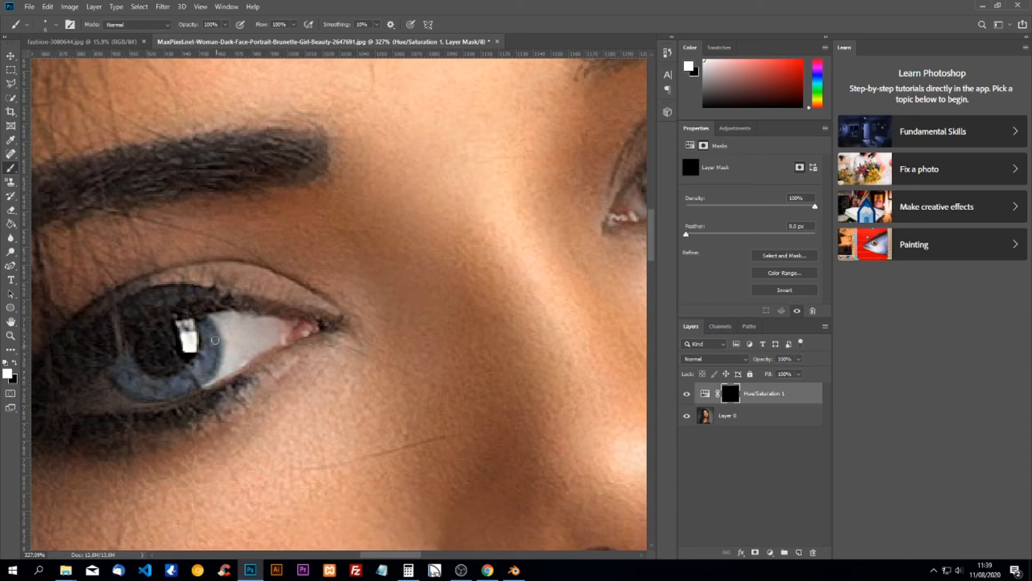
{"action": "left_click", "coordinate": [16, 364]}
{"action": "scroll", "coordinate": [428, 299], "scroll_direction": "down", "scroll_amount": 4}
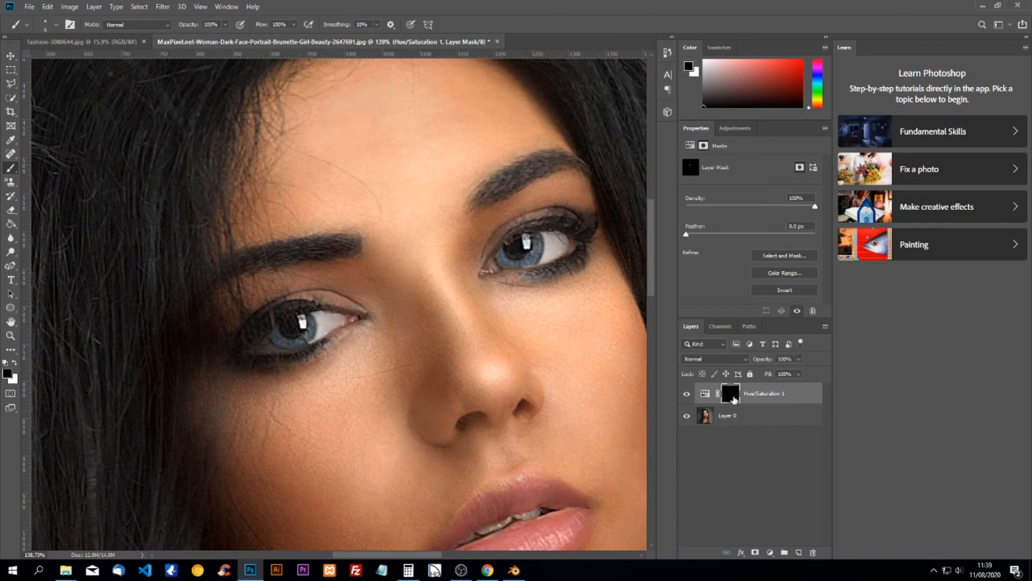
Set the Hue/Saturation adjustment's hue to -149 and its saturation to -4
{"action": "left_click", "coordinate": [705, 396]}
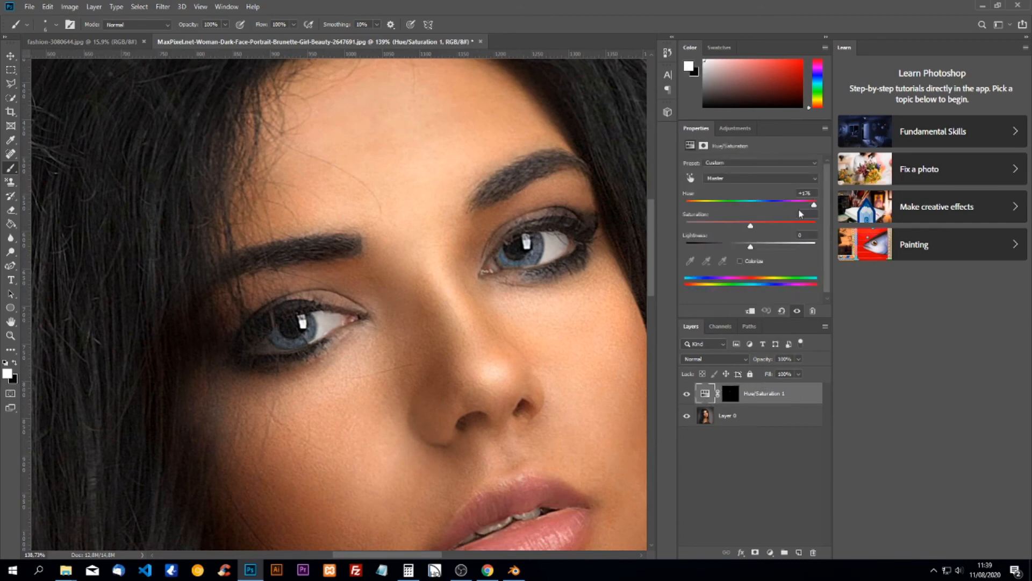
{"action": "left_click_drag", "start_coordinate": [815, 207], "coordinate": [695, 211]}
{"action": "mouse_move", "coordinate": [750, 230]}
{"action": "left_mouse_down"}
{"action": "mouse_move", "coordinate": [775, 231]}
{"action": "mouse_move", "coordinate": [700, 230]}
{"action": "mouse_move", "coordinate": [749, 229]}
{"action": "left_mouse_up"}
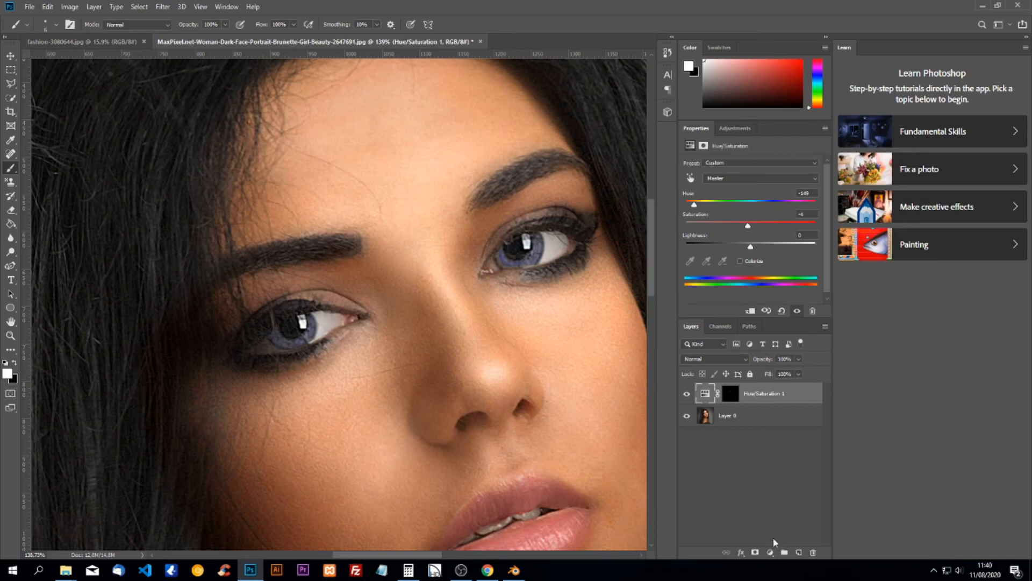
Add a Color Balance adjustment layer and clip it to the Hue/Saturation layer below
{"action": "left_click", "coordinate": [771, 552]}
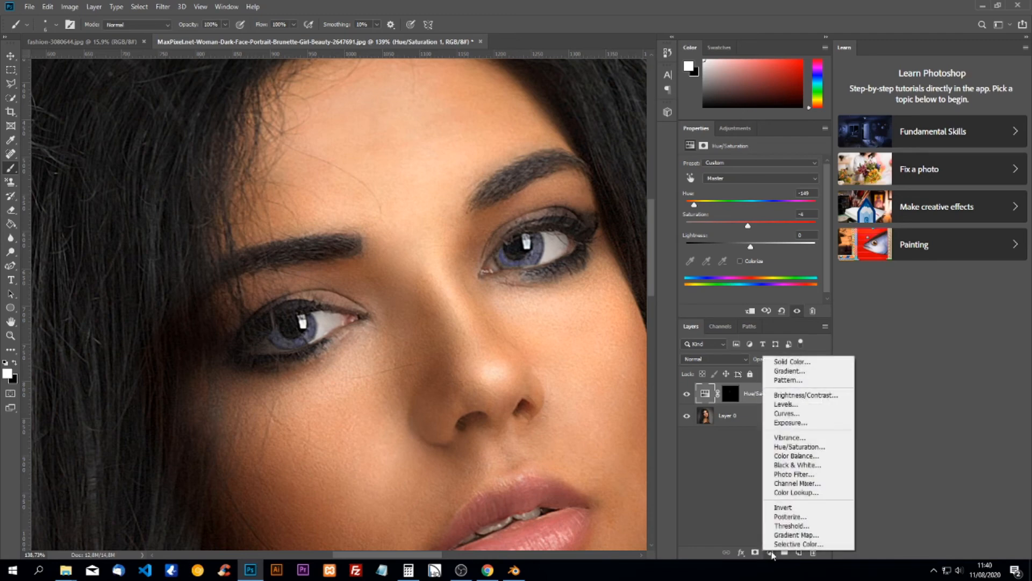
{"action": "left_click", "coordinate": [813, 456]}
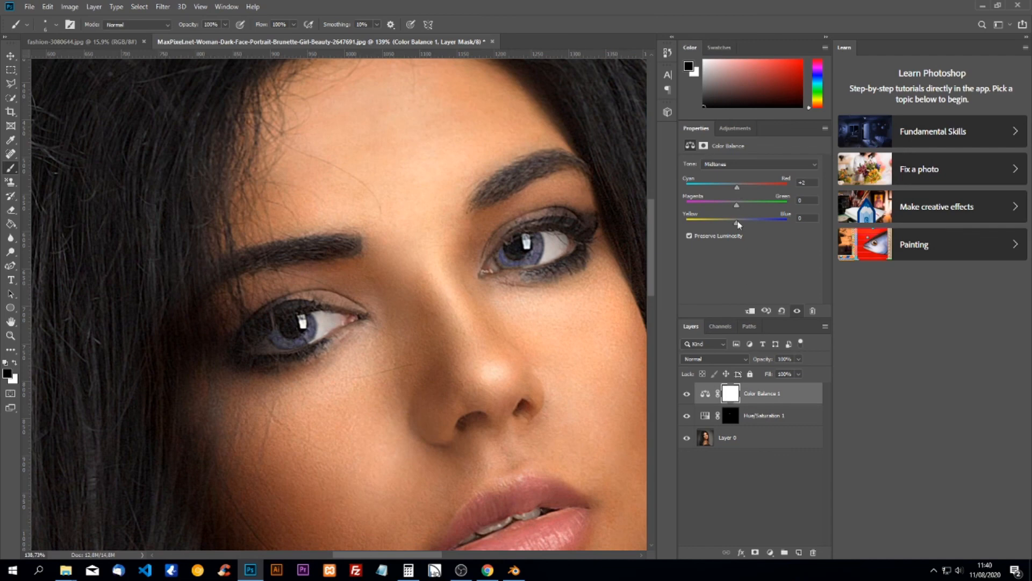
{"action": "right_click", "coordinate": [759, 395]}
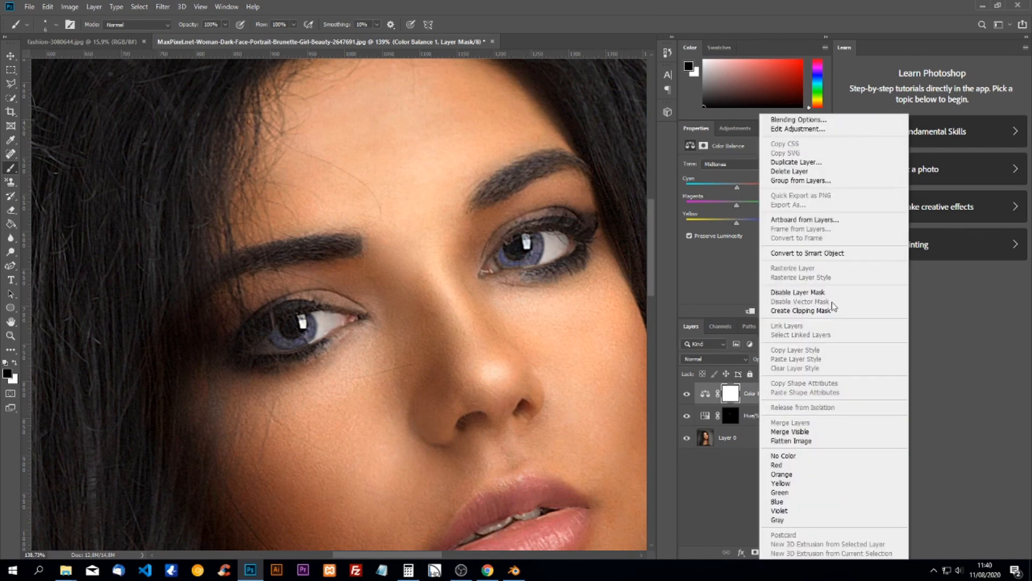
{"action": "left_click", "coordinate": [821, 310]}
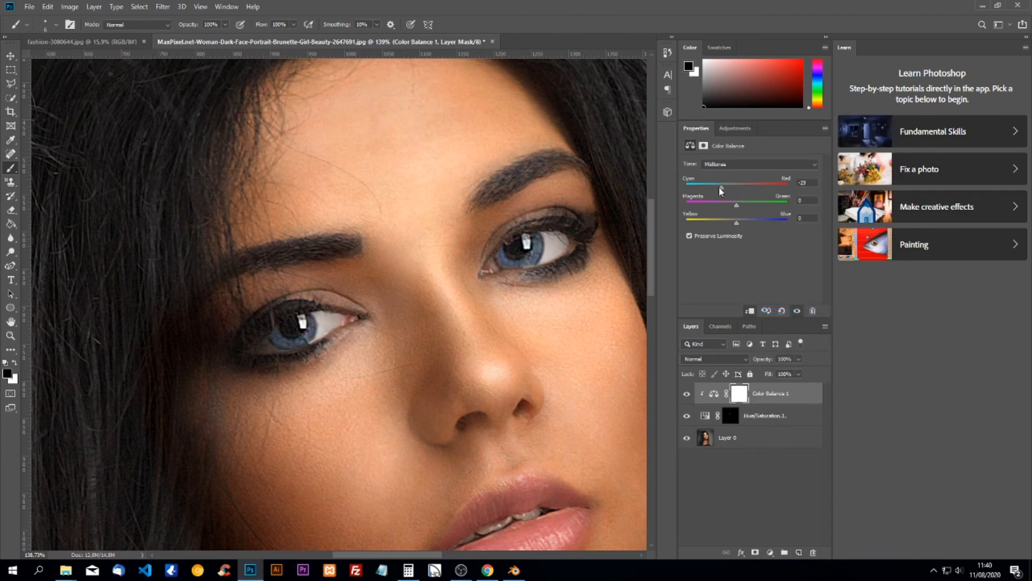
Set the Color Balance midtones to -76 Cyan/Red, +100 Magenta/Green and -100 Yellow/Blue
{"action": "left_click_drag", "start_coordinate": [721, 188], "coordinate": [795, 202]}
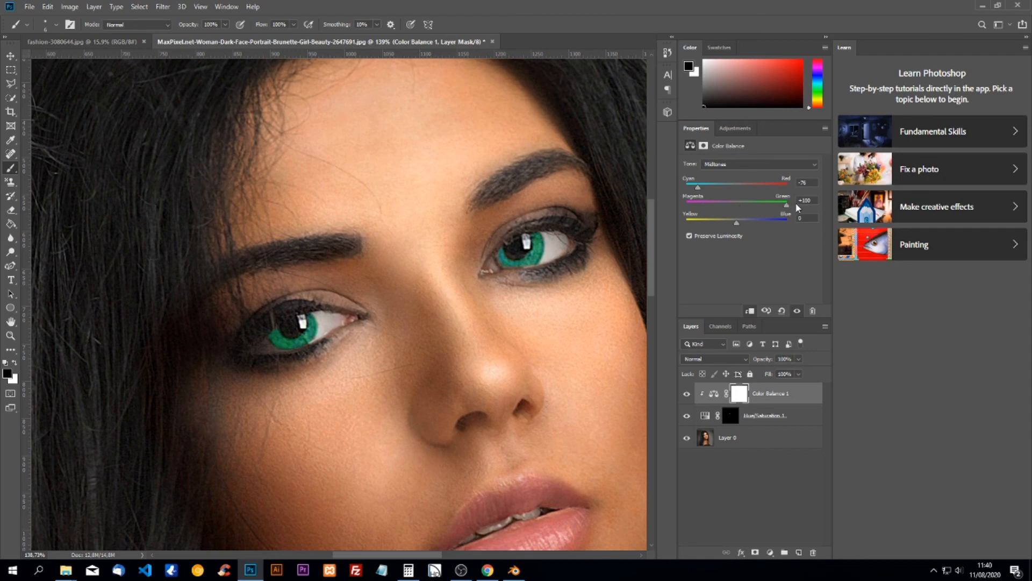
{"action": "left_click_drag", "start_coordinate": [737, 222], "coordinate": [709, 229]}
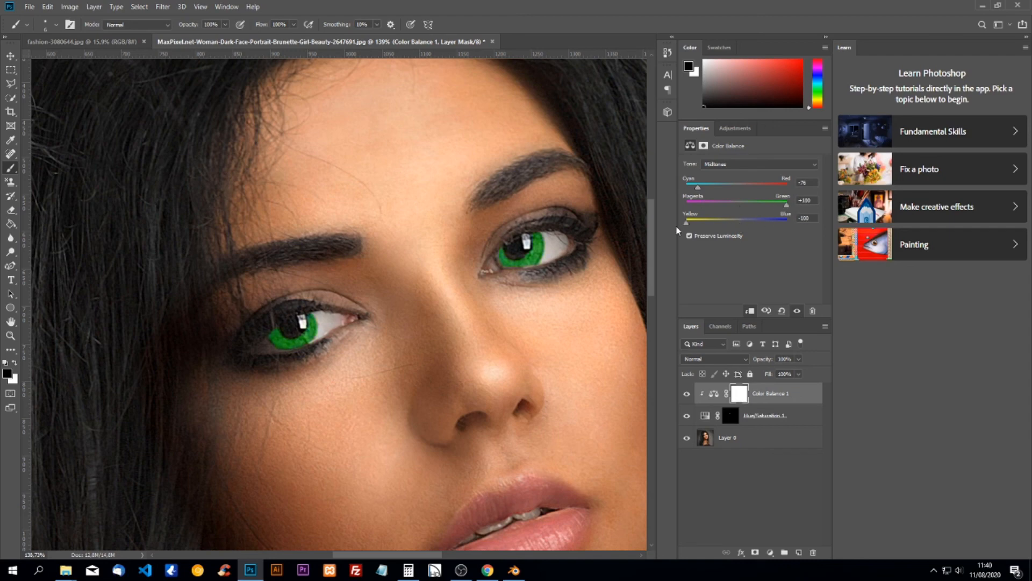